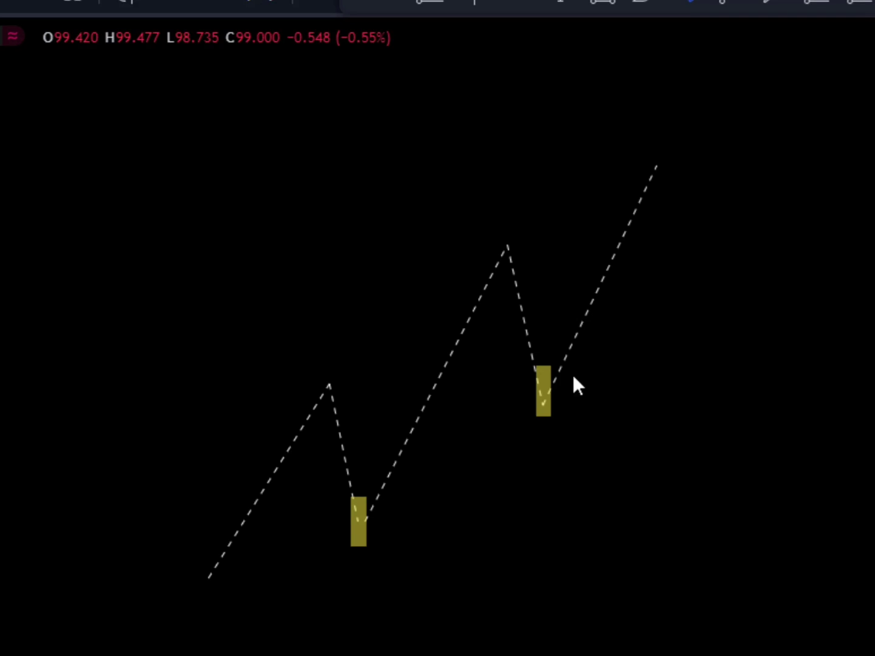
- Draw a dashed trend line falling from the highest peak of the zigzag to about the level of the second highlighted low
{"action": "left_click", "coordinate": [722, 2]}
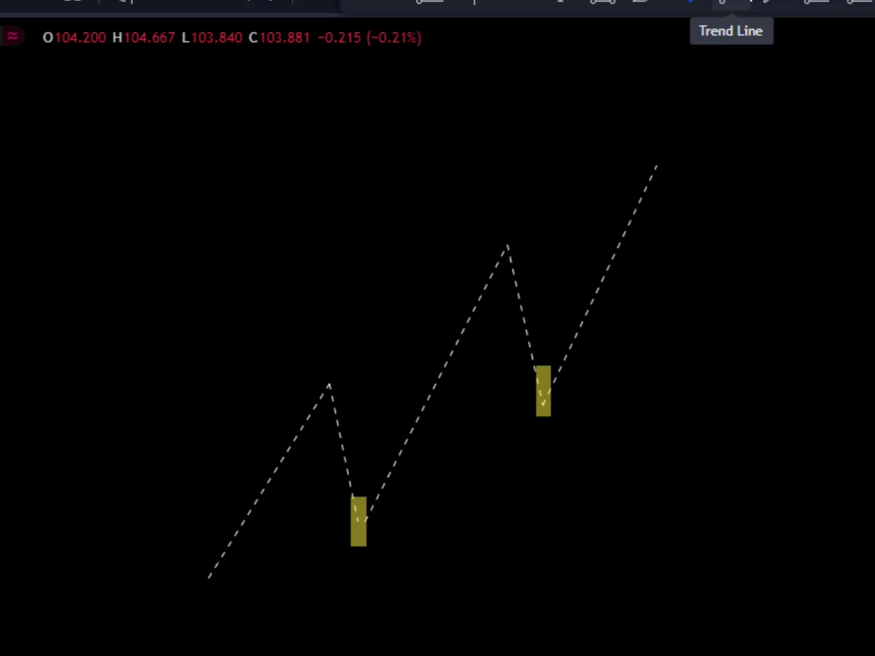
{"action": "left_click", "coordinate": [657, 170]}
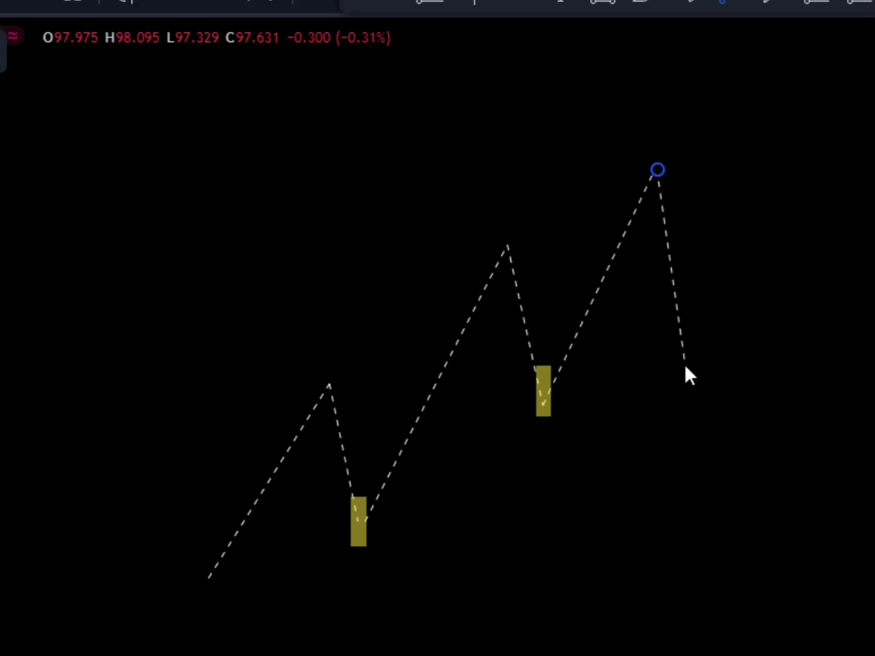
{"action": "left_click", "coordinate": [679, 389]}
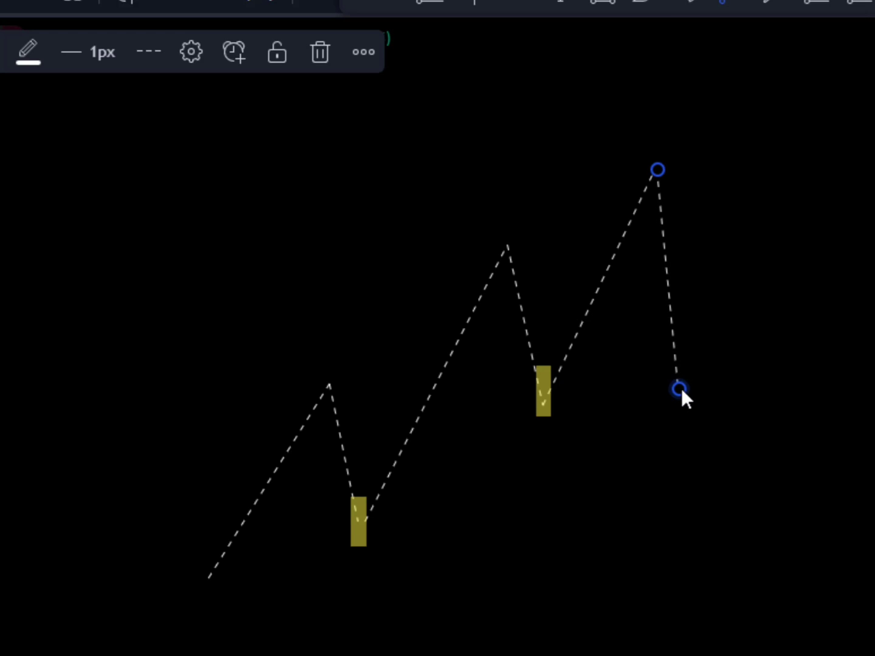
- Draw a rising trend line from the new low to beyond the highest peak, and move it clear of the zigzag
{"action": "left_click", "coordinate": [679, 388]}
{"action": "left_click", "coordinate": [856, 47]}
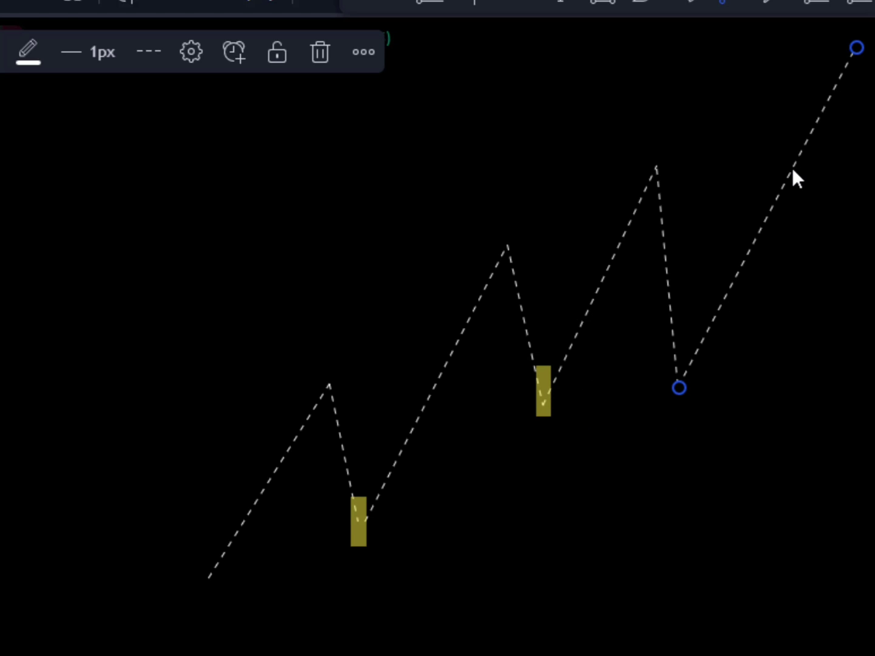
{"action": "left_click_drag", "start_coordinate": [795, 184], "coordinate": [874, 239]}
- Extend the falling leg below both highlighted lows, and draw a horizontal trend line from the second highlighted low to that leg
{"action": "left_click", "coordinate": [717, 3]}
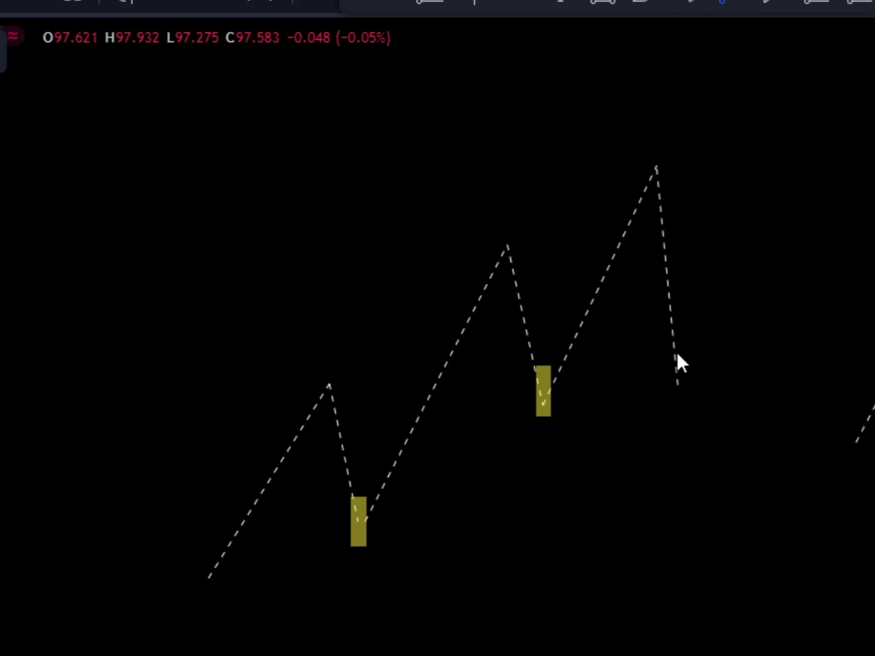
{"action": "left_click", "coordinate": [676, 385]}
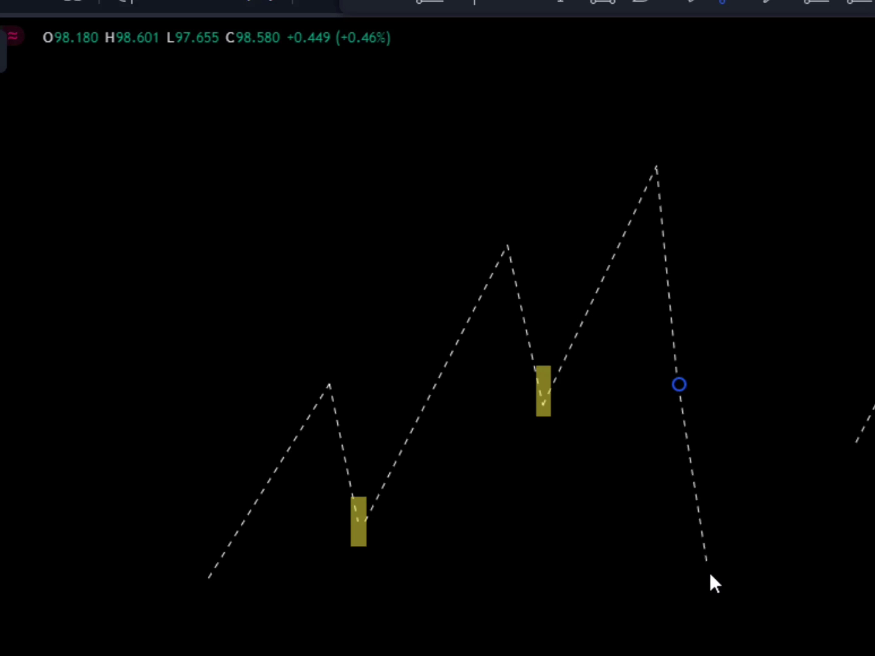
{"action": "left_click", "coordinate": [694, 596]}
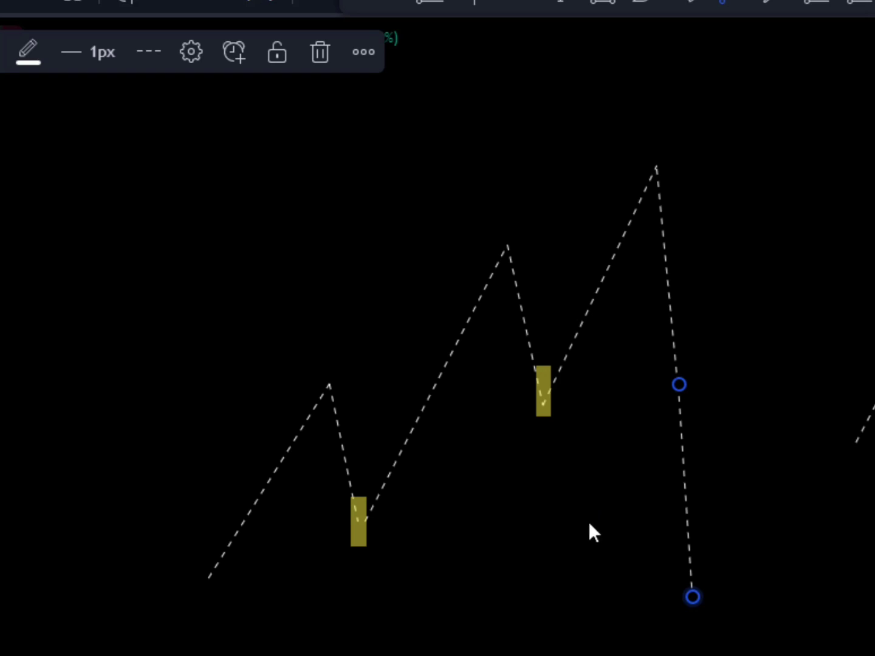
{"action": "left_click", "coordinate": [543, 399]}
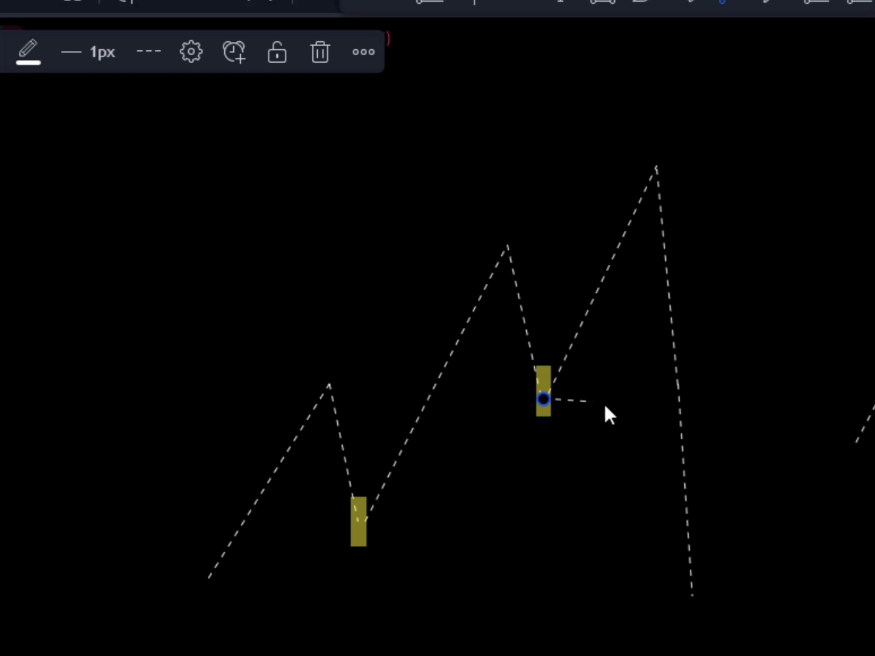
{"action": "left_click", "coordinate": [678, 400]}
- Continue the zigzag from the bottom of the falling leg with connected trend lines forming two lower highs and two lower lows
{"action": "left_click", "coordinate": [691, 587]}
{"action": "left_click", "coordinate": [791, 385]}
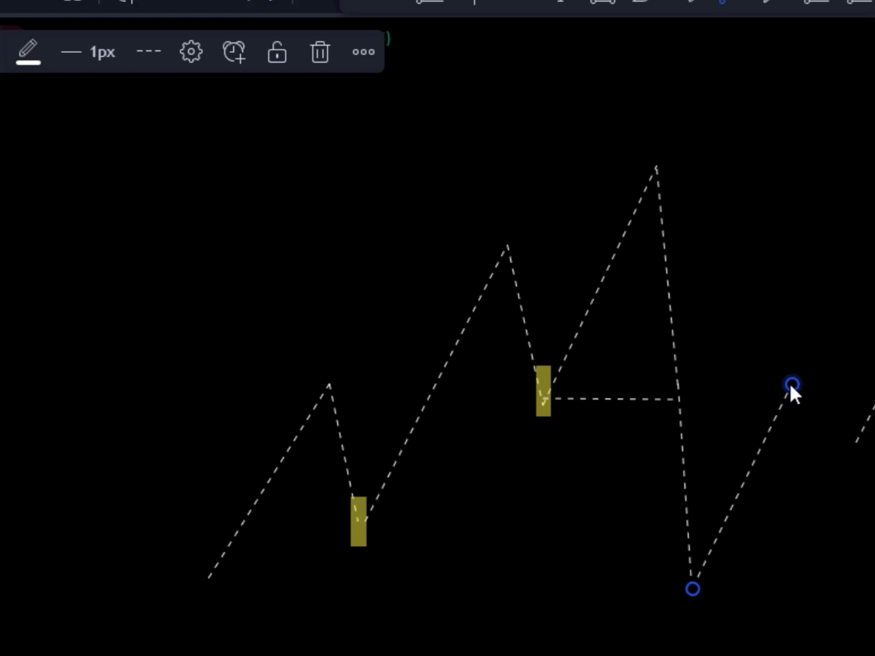
{"action": "left_click", "coordinate": [857, 636]}
{"action": "left_click", "coordinate": [779, 460]}
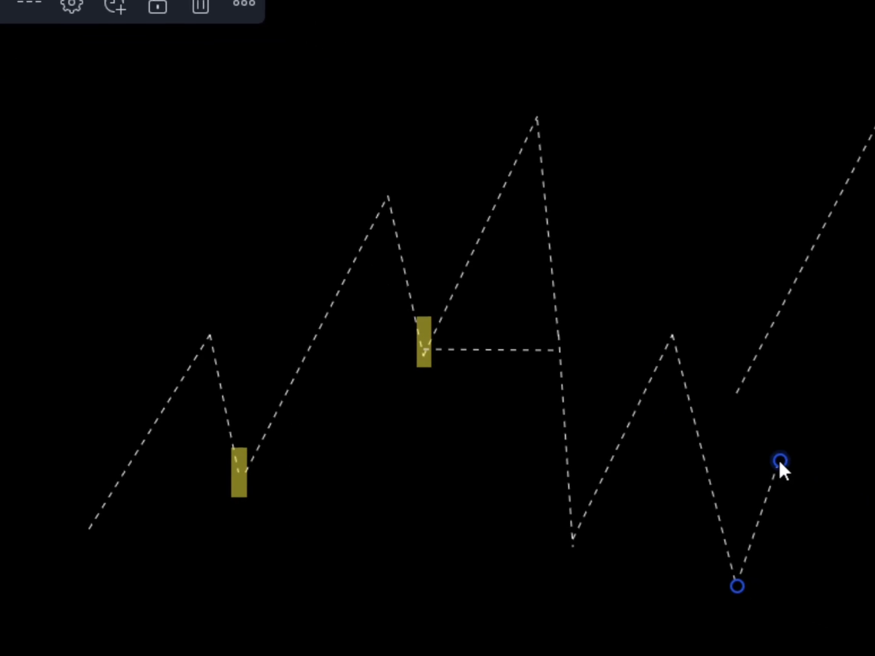
{"action": "double_click", "coordinate": [817, 631]}
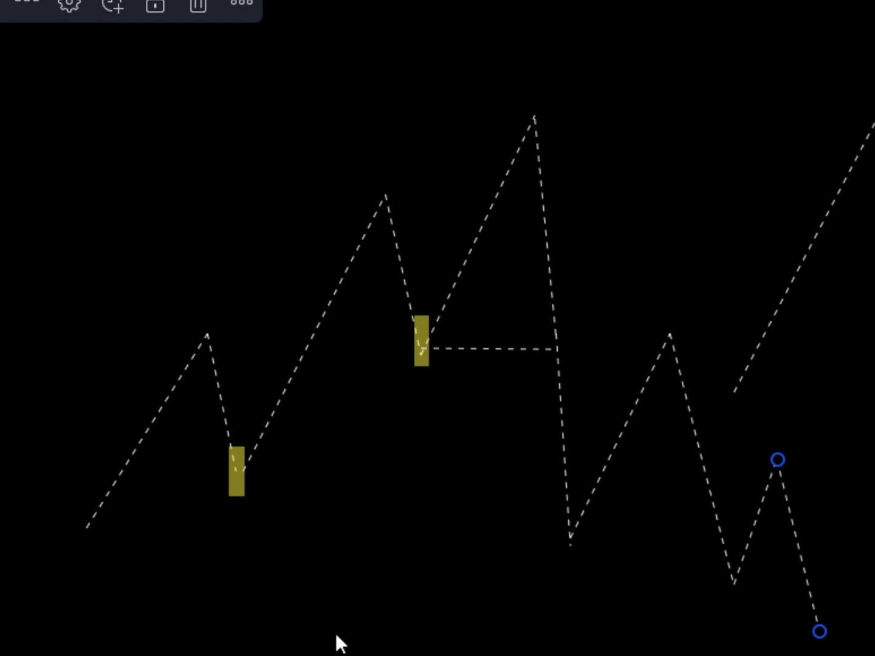
- Add a red arrow pointing to where the falling leg crosses the horizontal line drawn from the second highlighted low
{"action": "left_click", "coordinate": [633, 216]}
{"action": "left_click_drag", "start_coordinate": [676, 199], "coordinate": [558, 344]}
{"action": "left_click", "coordinate": [558, 343]}
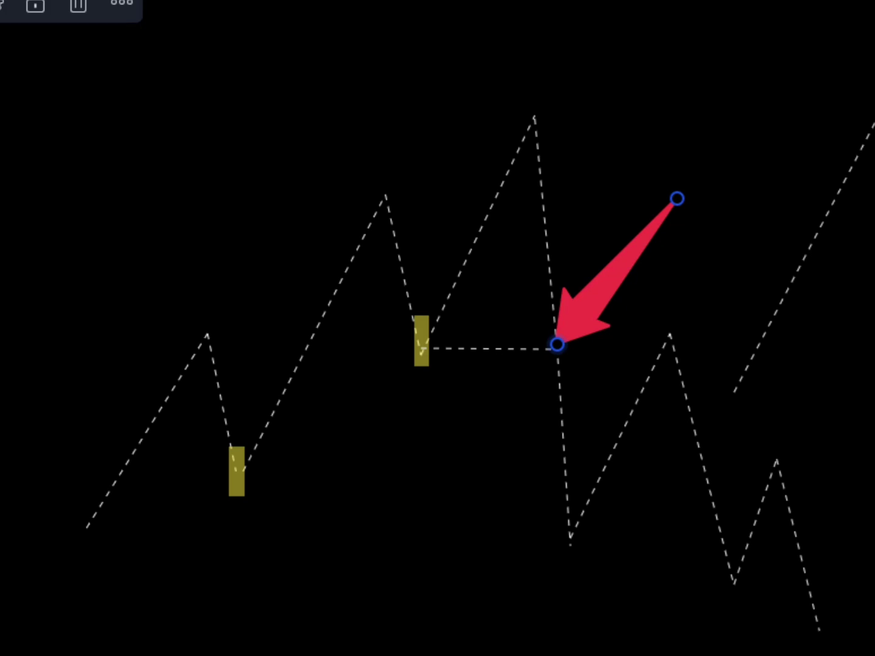
{"action": "left_click_drag", "start_coordinate": [604, 302], "coordinate": [616, 298]}
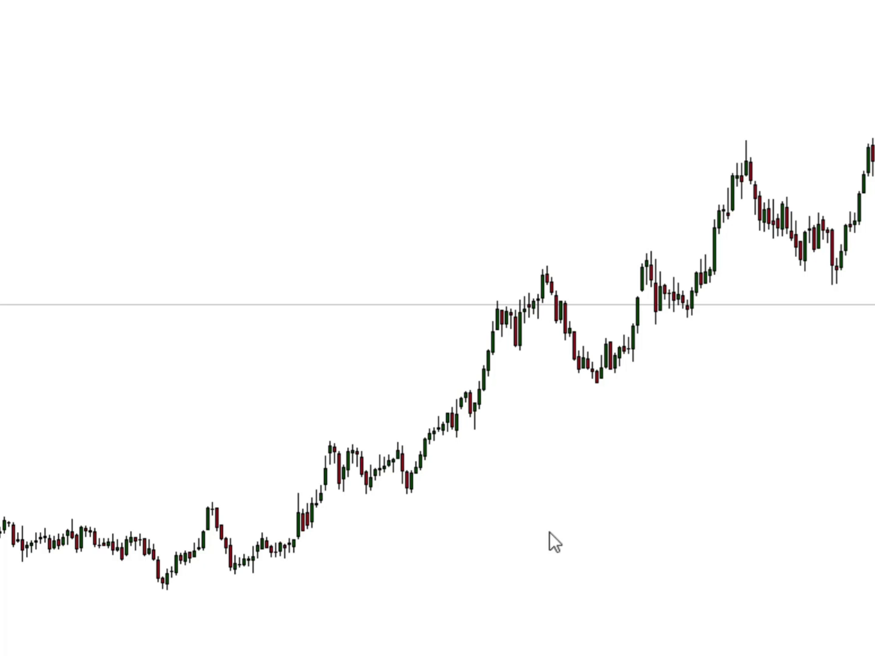
- Switch to the MetaTrader candlestick chart and draw a rising dashed trend line beneath the uptrend's higher lows
{"action": "left_click_drag", "start_coordinate": [549, 540], "coordinate": [254, 513]}
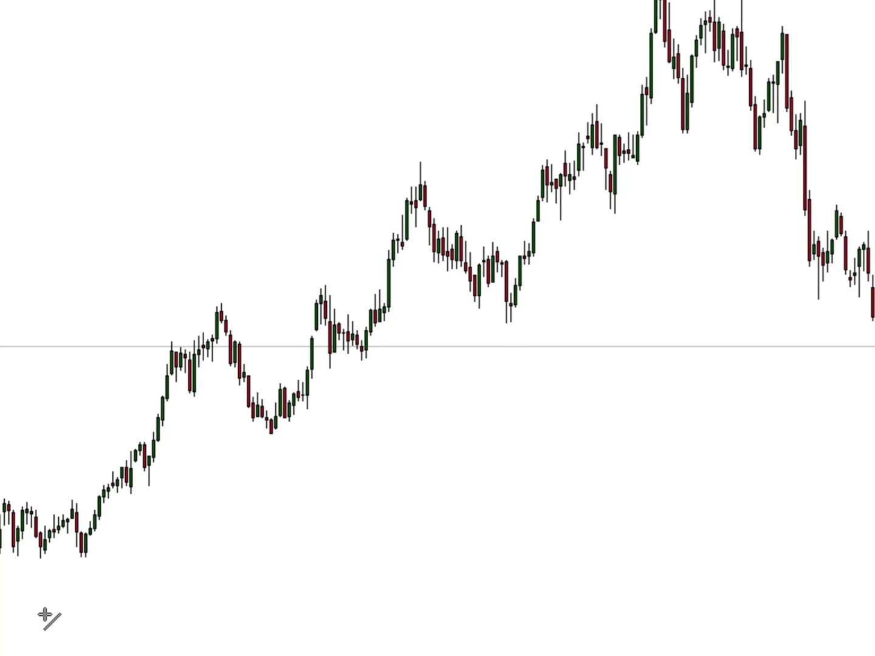
{"action": "left_click_drag", "start_coordinate": [51, 585], "coordinate": [299, 461]}
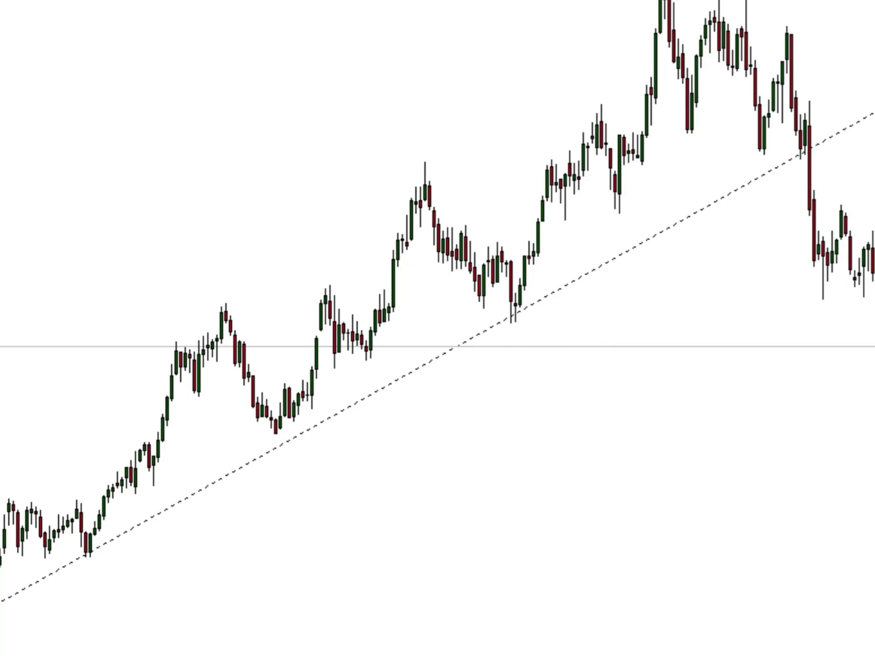
- Mark the swing low where the uptrend starts with a yellow rectangle extending to the right beneath the following candles
{"action": "key", "text": "plus"}
{"action": "left_click_drag", "start_coordinate": [462, 298], "coordinate": [76, 351]}
{"action": "left_click_drag", "start_coordinate": [305, 365], "coordinate": [27, 389]}
{"action": "left_click_drag", "start_coordinate": [343, 268], "coordinate": [72, 283]}
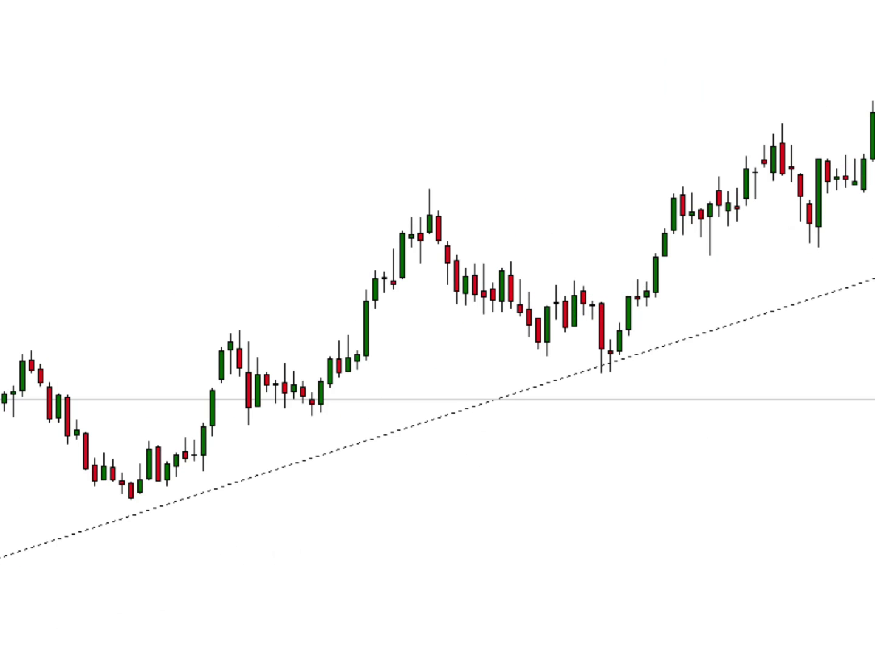
{"action": "left_click_drag", "start_coordinate": [246, 232], "coordinate": [627, 255]}
{"action": "left_click_drag", "start_coordinate": [119, 182], "coordinate": [390, 116]}
{"action": "left_click_drag", "start_coordinate": [192, 365], "coordinate": [383, 237]}
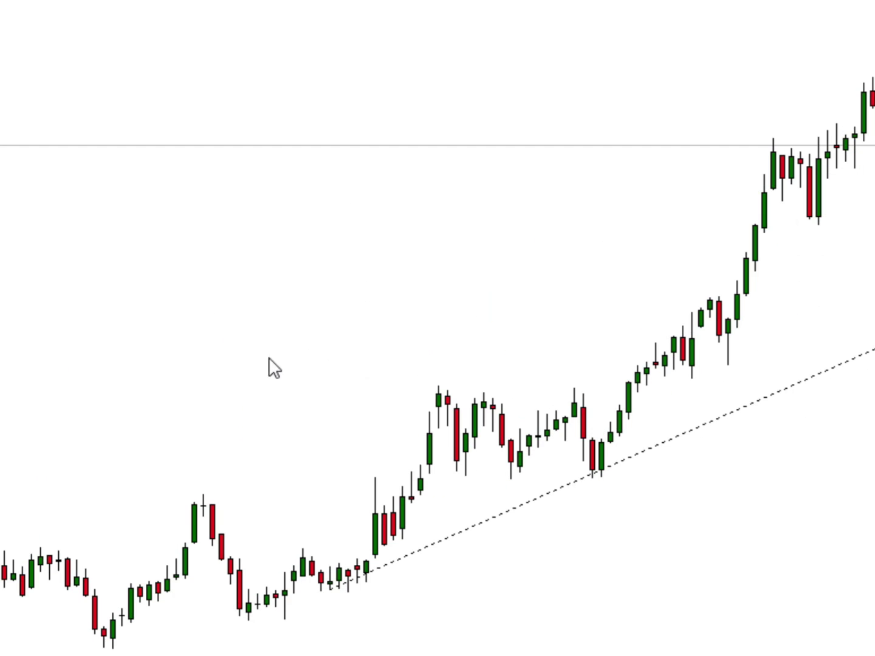
{"action": "left_click_drag", "start_coordinate": [194, 310], "coordinate": [484, 157]}
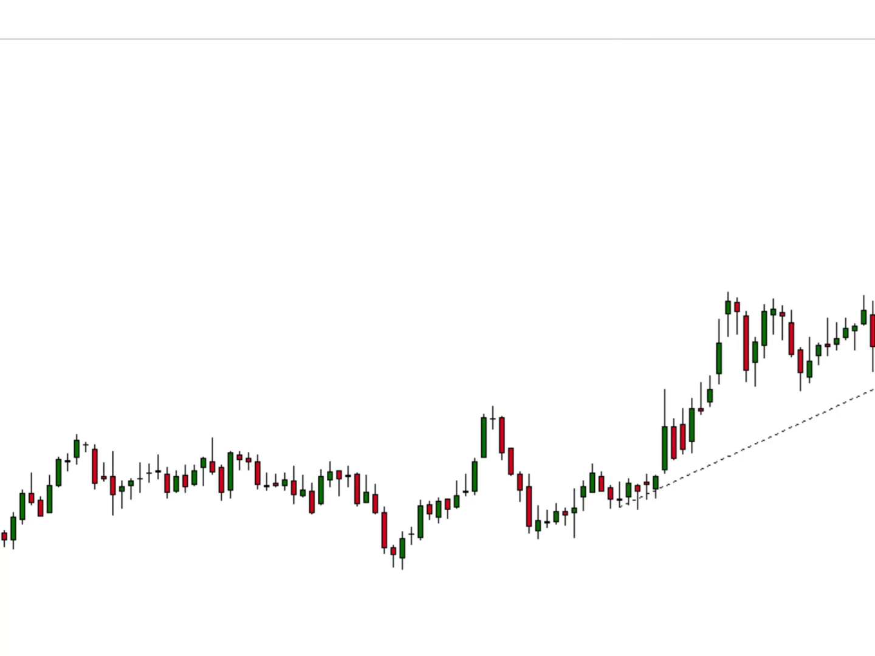
{"action": "left_click_drag", "start_coordinate": [394, 541], "coordinate": [800, 570]}
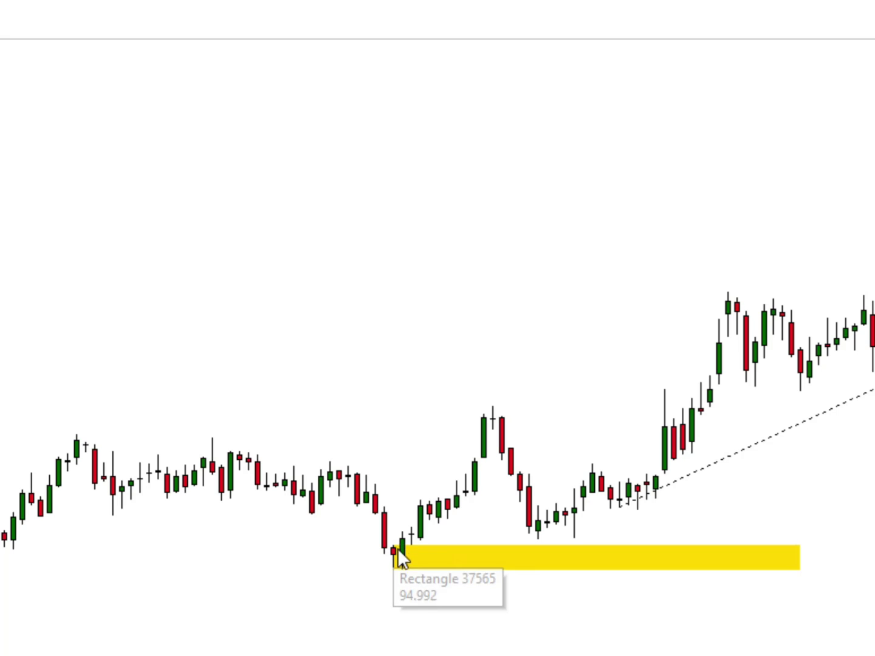
- Mark the next two major higher lows near the trend line with yellow rectangles, adding a second rectangle directly above the later one
{"action": "left_click_drag", "start_coordinate": [869, 495], "coordinate": [272, 258]}
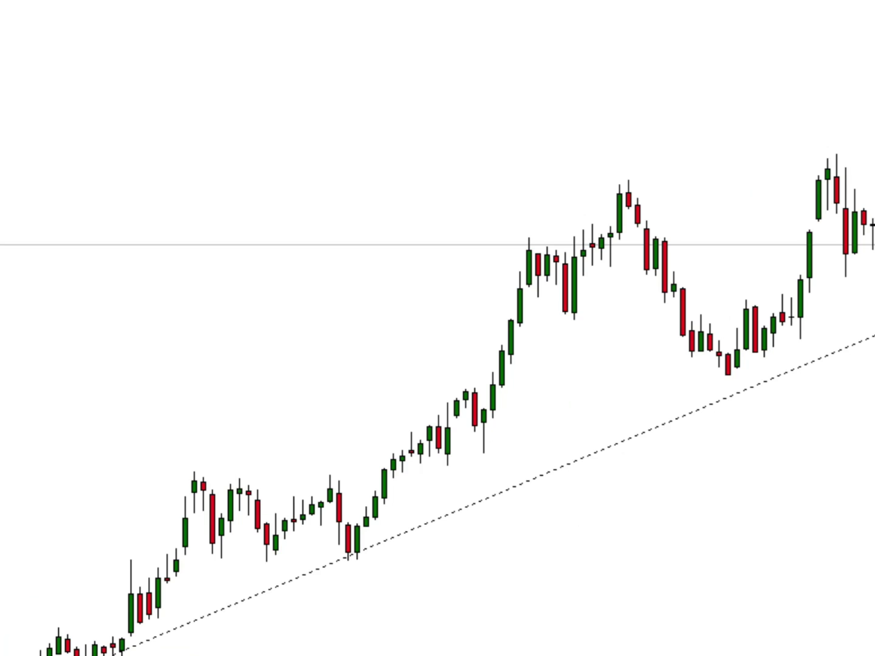
{"action": "mouse_move", "coordinate": [349, 522]}
{"action": "left_mouse_down"}
{"action": "mouse_move", "coordinate": [358, 557]}
{"action": "mouse_move", "coordinate": [533, 557]}
{"action": "mouse_move", "coordinate": [874, 529]}
{"action": "mouse_move", "coordinate": [874, 560]}
{"action": "left_mouse_up"}
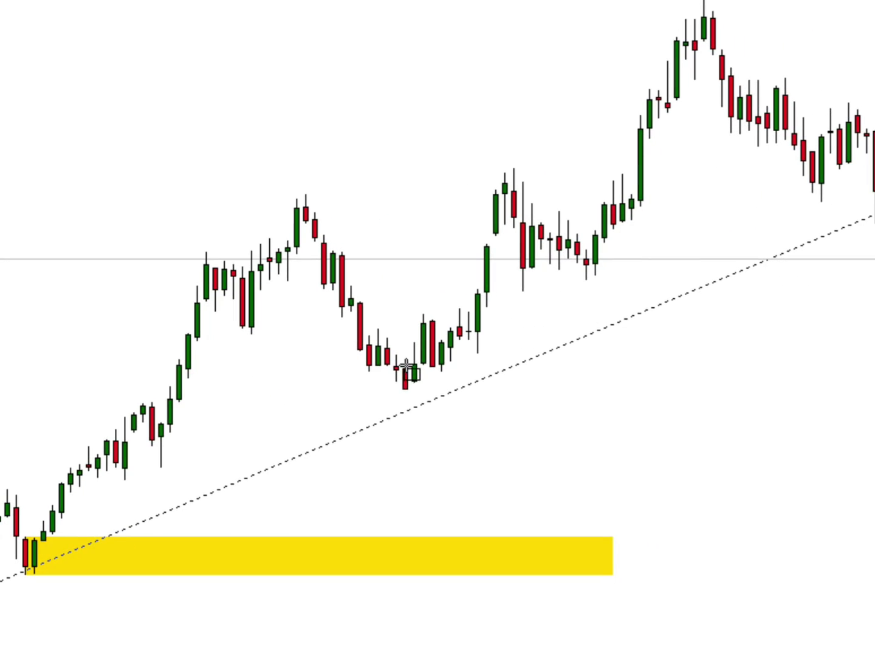
{"action": "left_click_drag", "start_coordinate": [726, 349], "coordinate": [761, 391]}
{"action": "left_click_drag", "start_coordinate": [439, 403], "coordinate": [851, 393]}
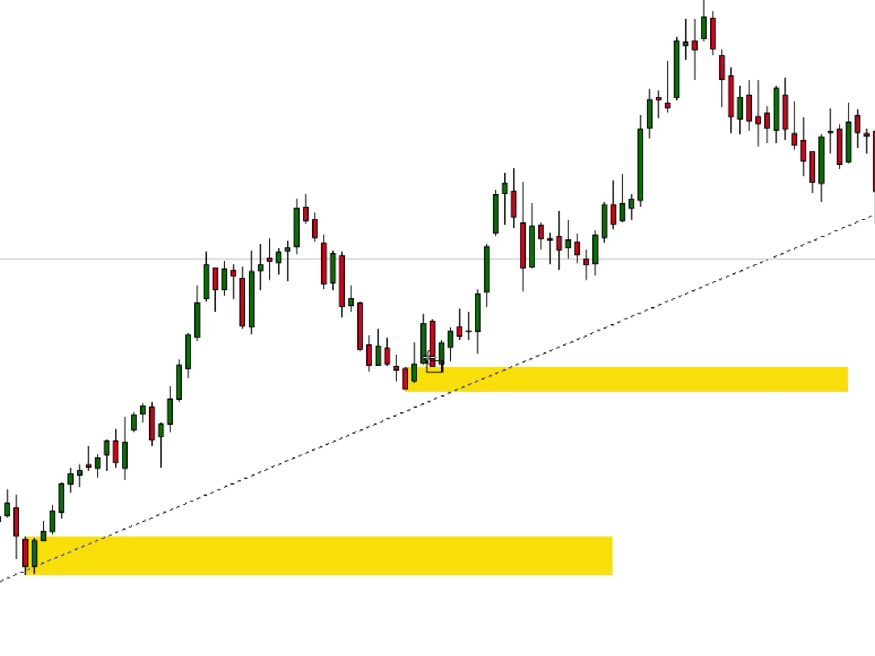
{"action": "left_click_drag", "start_coordinate": [432, 317], "coordinate": [812, 368]}
- Mark the next pullback low and the small pause just before the following rally with two yellow rectangles extending to the right
{"action": "left_click_drag", "start_coordinate": [637, 271], "coordinate": [180, 385]}
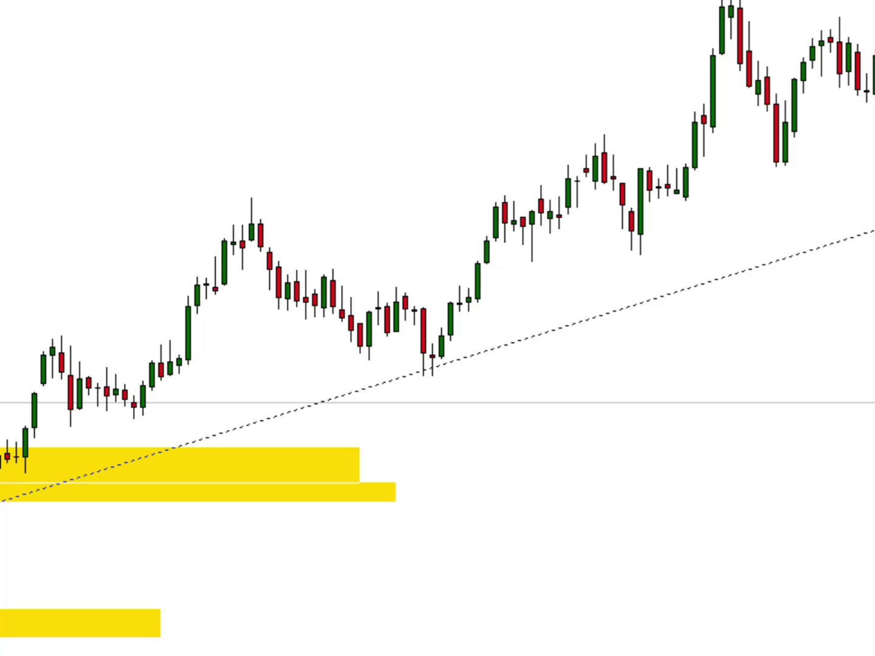
{"action": "left_click_drag", "start_coordinate": [134, 395], "coordinate": [658, 418]}
{"action": "scroll", "coordinate": [391, 369], "scroll_direction": "up", "scroll_amount": 1}
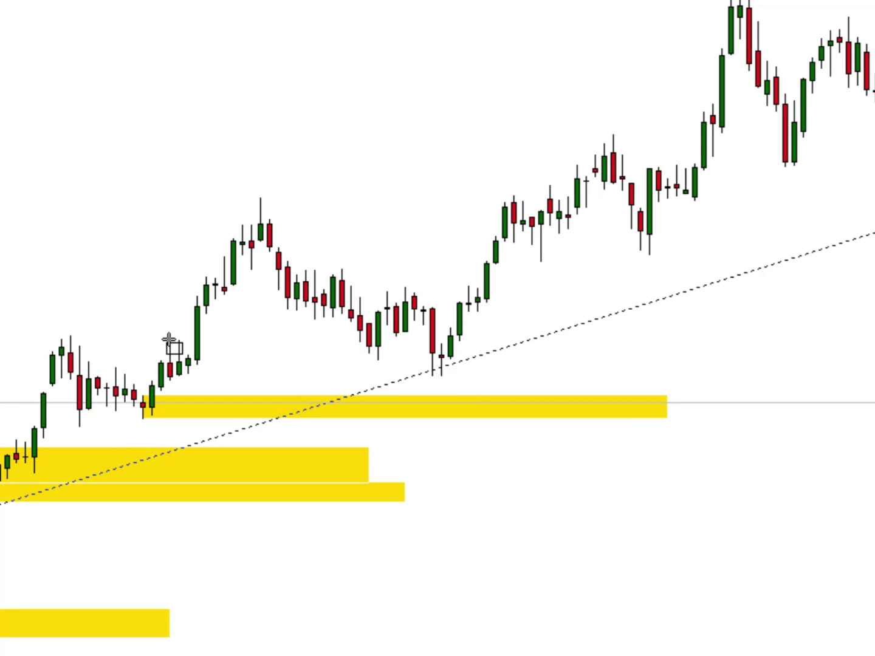
{"action": "mouse_move", "coordinate": [170, 339]}
{"action": "left_mouse_down"}
{"action": "mouse_move", "coordinate": [177, 368]}
{"action": "mouse_move", "coordinate": [238, 385]}
{"action": "mouse_move", "coordinate": [504, 399]}
{"action": "mouse_move", "coordinate": [611, 386]}
{"action": "left_mouse_up"}
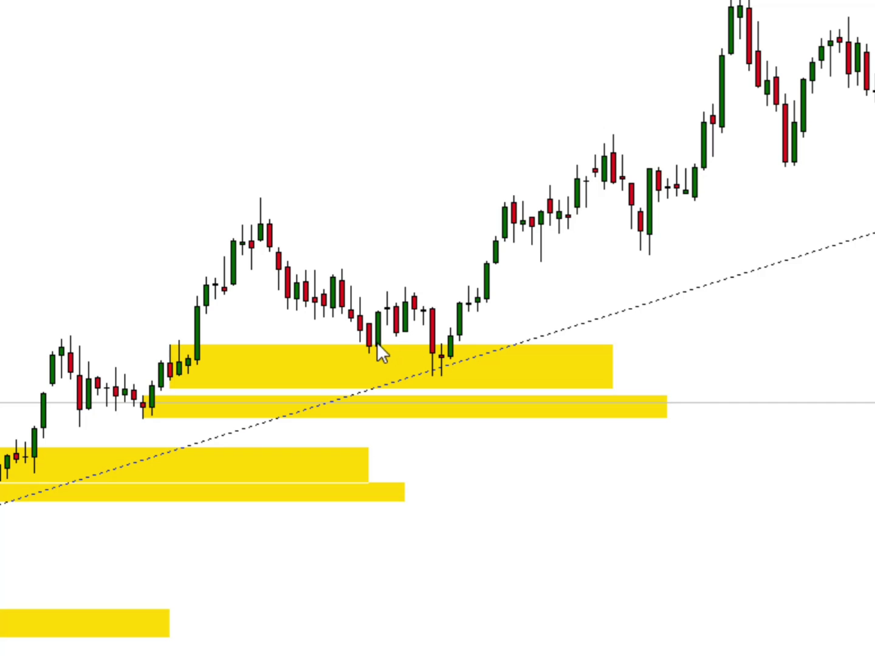
- Try to mark the first swing low after the chart's highest peak with a wide yellow rectangle, and delete it
{"action": "left_click_drag", "start_coordinate": [593, 318], "coordinate": [72, 414]}
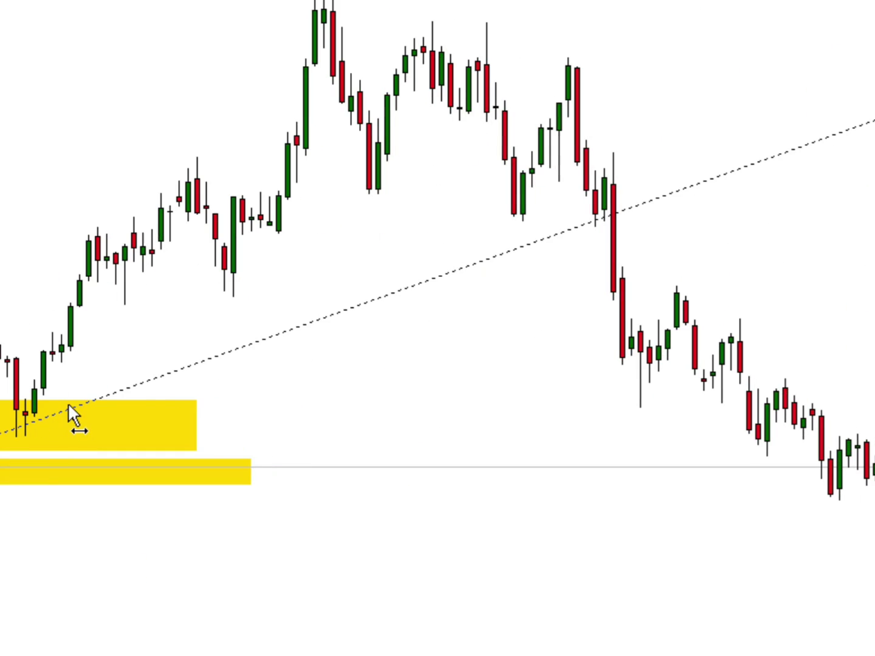
{"action": "left_click_drag", "start_coordinate": [473, 364], "coordinate": [446, 321]}
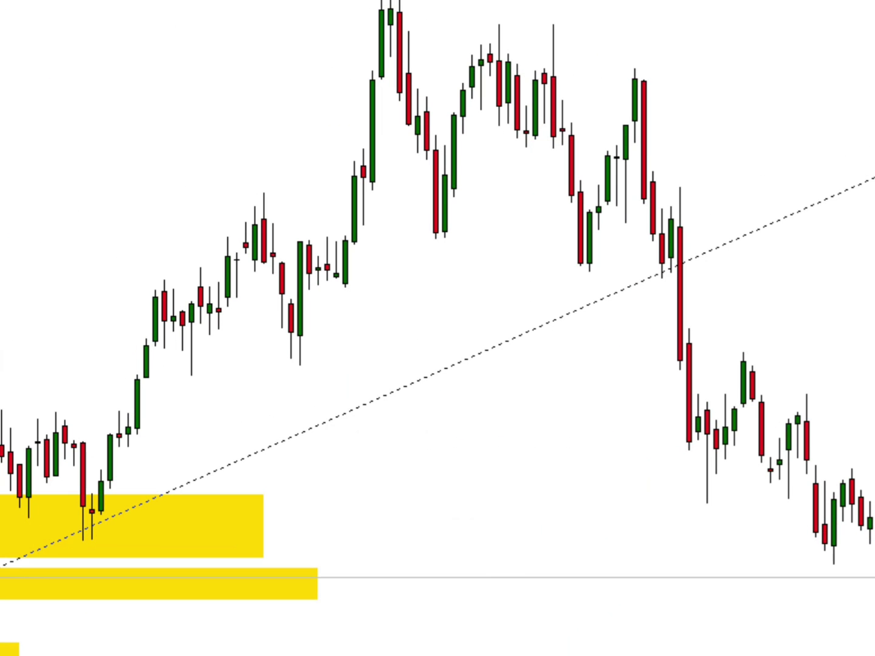
{"action": "left_click_drag", "start_coordinate": [435, 136], "coordinate": [451, 216]}
{"action": "left_click_drag", "start_coordinate": [452, 281], "coordinate": [872, 310]}
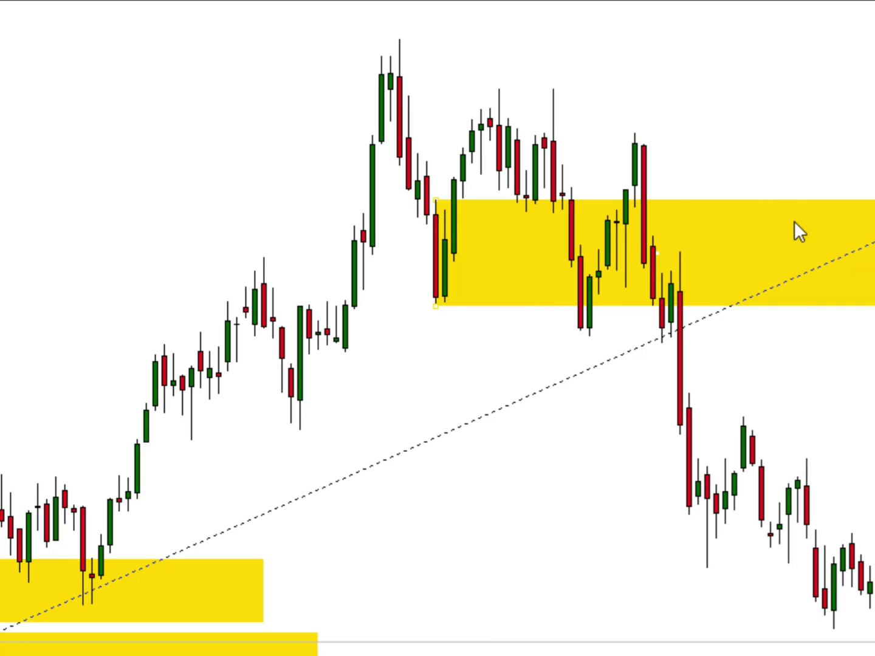
{"action": "key", "text": "Delete"}
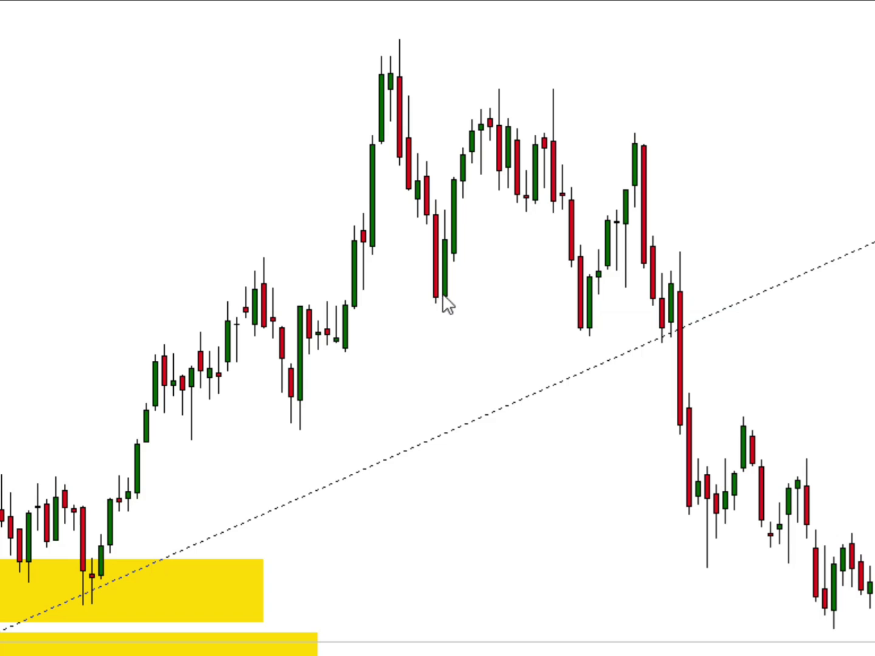
- Draw a horizontal dashed line from the first swing low after the peak to the later breakdown, and highlight that low with a small yellow rectangle
{"action": "left_click", "coordinate": [562, 1]}
{"action": "left_click_drag", "start_coordinate": [446, 300], "coordinate": [604, 299]}
{"action": "left_click_drag", "start_coordinate": [417, 273], "coordinate": [472, 318]}
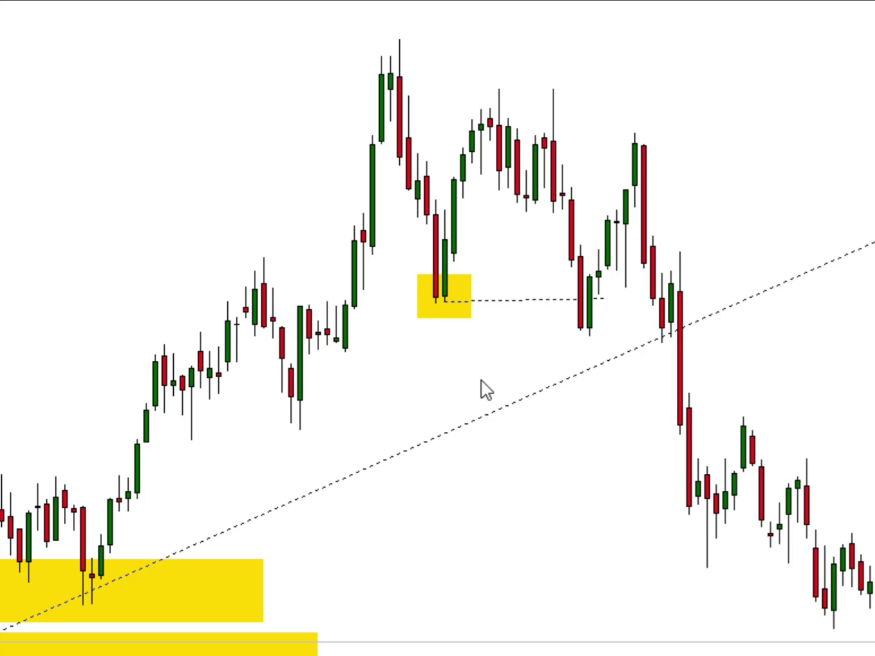
{"action": "left_click_drag", "start_coordinate": [481, 380], "coordinate": [189, 322]}
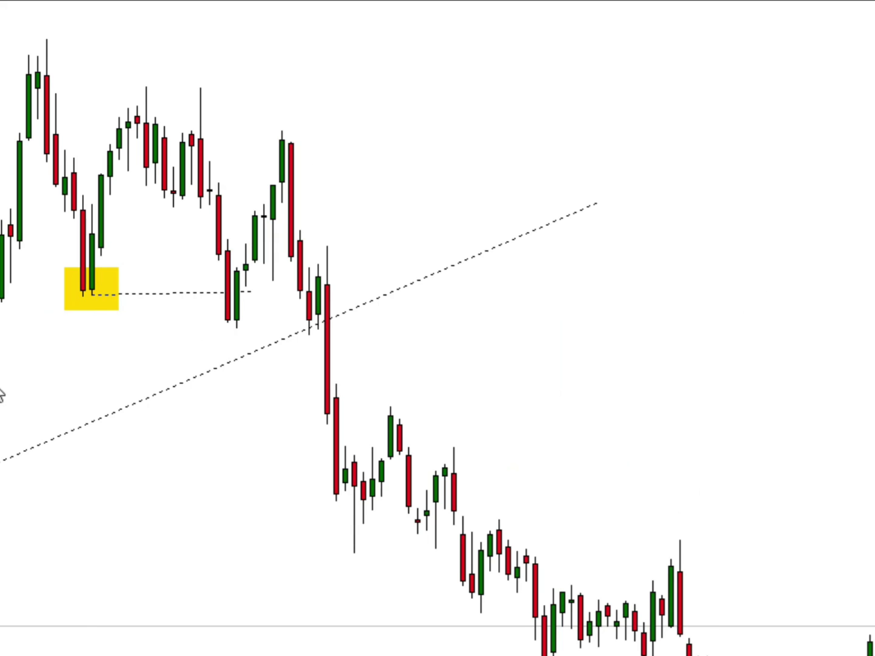
{"action": "left_click_drag", "start_coordinate": [3, 394], "coordinate": [213, 364]}
{"action": "mouse_move", "coordinate": [632, 273]}
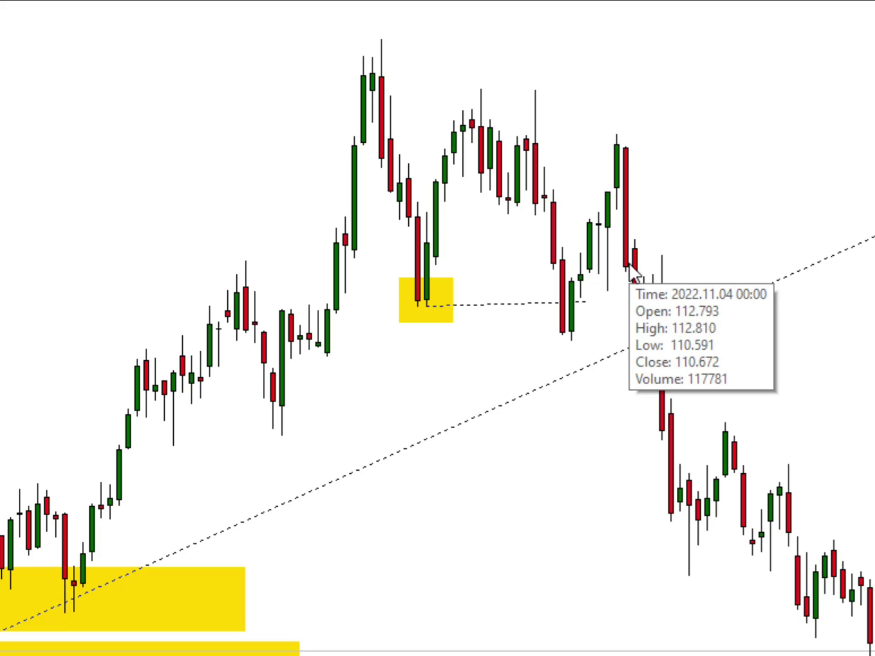
- In the earlier price history, draw a horizontal dashed line from the wick low after the second high peak across the falling candles
{"action": "left_click_drag", "start_coordinate": [2, 306], "coordinate": [689, 340]}
{"action": "left_click_drag", "start_coordinate": [2, 413], "coordinate": [668, 425]}
{"action": "left_click_drag", "start_coordinate": [2, 444], "coordinate": [790, 425]}
{"action": "left_click_drag", "start_coordinate": [2, 389], "coordinate": [432, 316]}
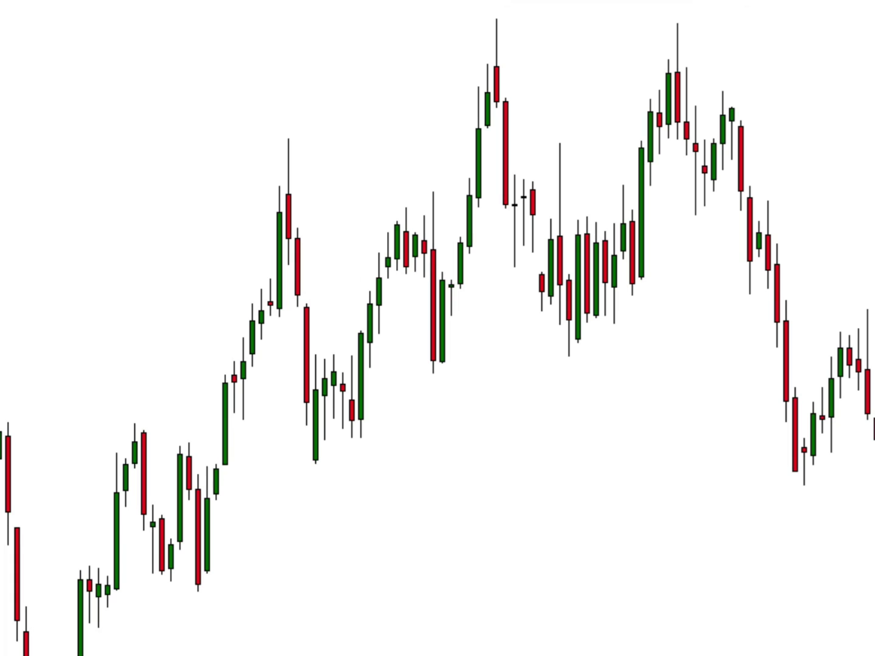
{"action": "left_click_drag", "start_coordinate": [697, 214], "coordinate": [776, 216]}
- Mark the consolidation low before the rally to the first high peak with a yellow rectangle reaching past the next pullback
{"action": "left_click_drag", "start_coordinate": [396, 406], "coordinate": [481, 417]}
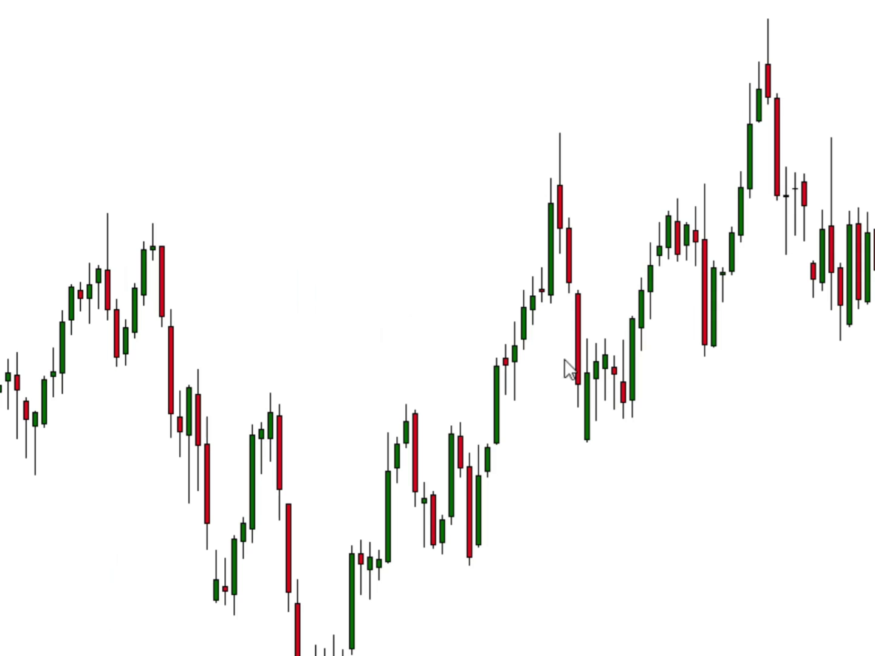
{"action": "left_click_drag", "start_coordinate": [615, 350], "coordinate": [602, 423]}
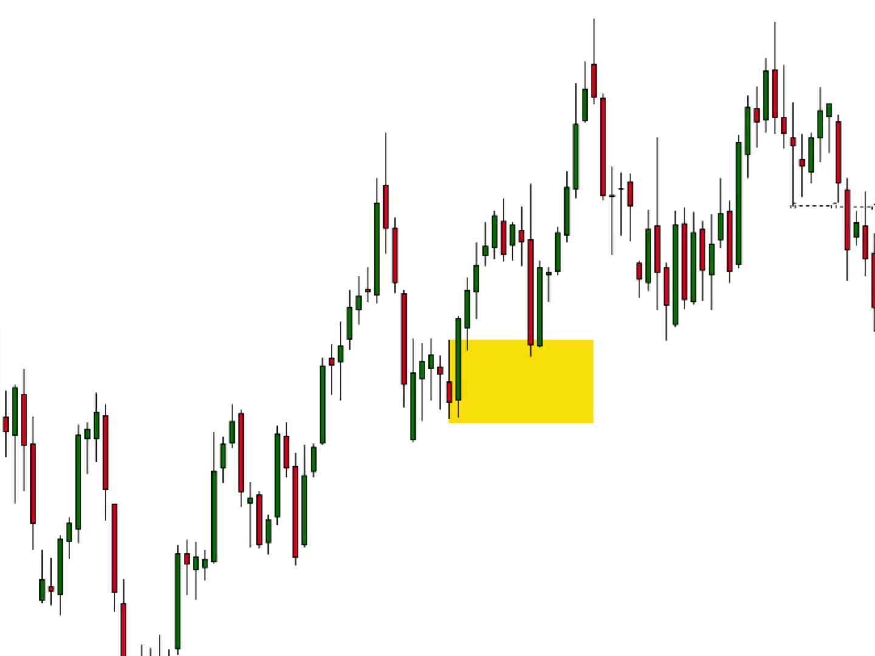
- In the earlier price history, highlight the dip between the adjacent twin peaks with a small yellow rectangle and draw a horizontal line from its low across the falling candles
{"action": "left_click_drag", "start_coordinate": [1, 484], "coordinate": [64, 484]}
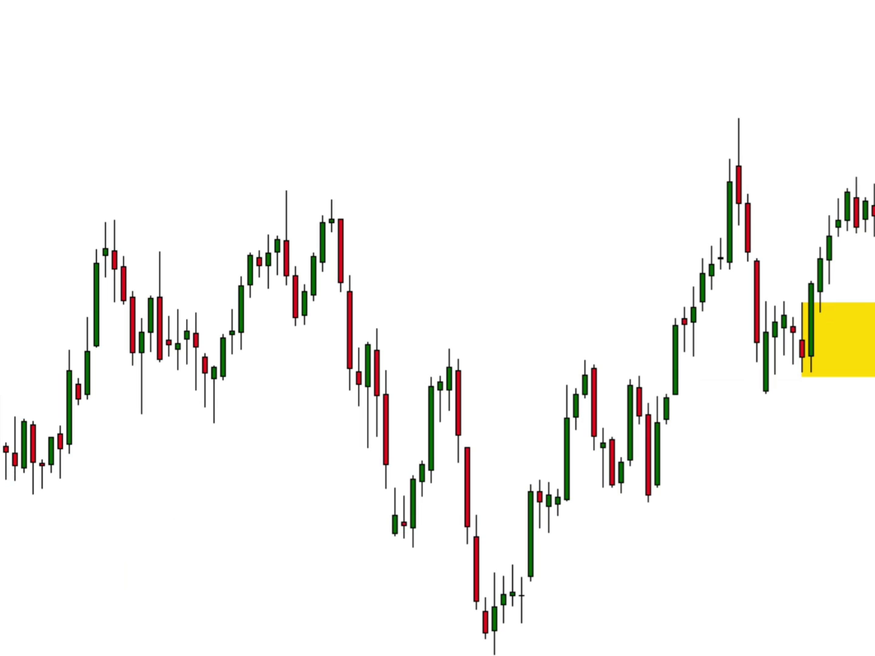
{"action": "left_click_drag", "start_coordinate": [15, 430], "coordinate": [381, 301]}
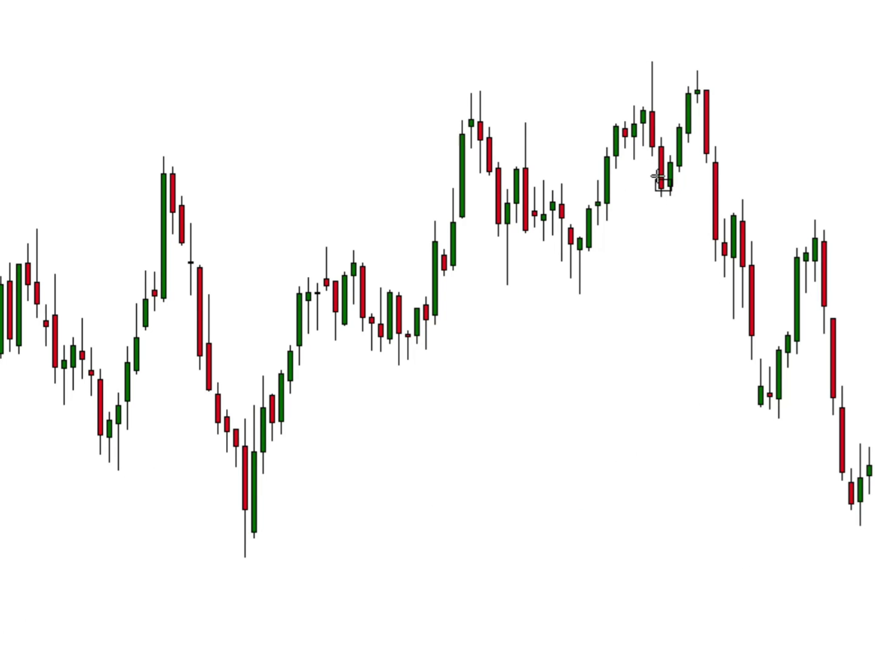
{"action": "left_click_drag", "start_coordinate": [653, 171], "coordinate": [678, 209]}
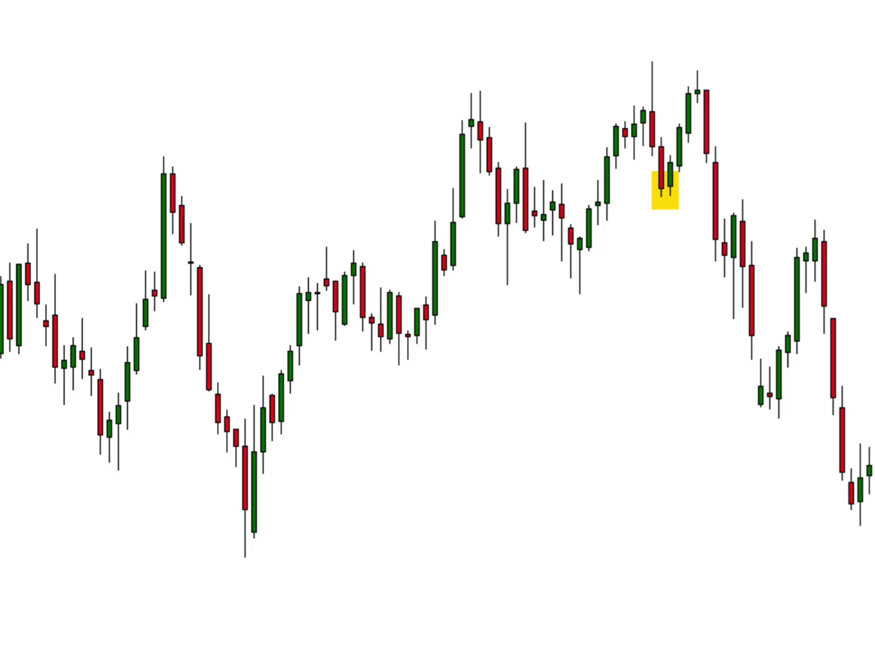
{"action": "left_click_drag", "start_coordinate": [662, 195], "coordinate": [770, 197]}
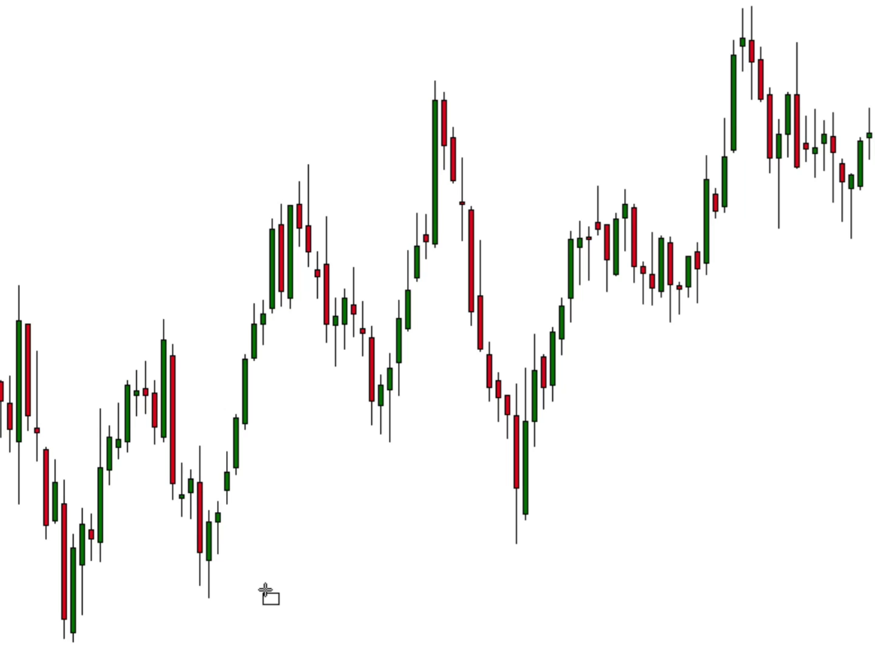
- Further back, mark the swing low before the double rally with a wide yellow rectangle past the deep pullback, and draw a horizontal line from the intermediate low to that pullback
{"action": "left_click_drag", "start_coordinate": [205, 467], "coordinate": [825, 599]}
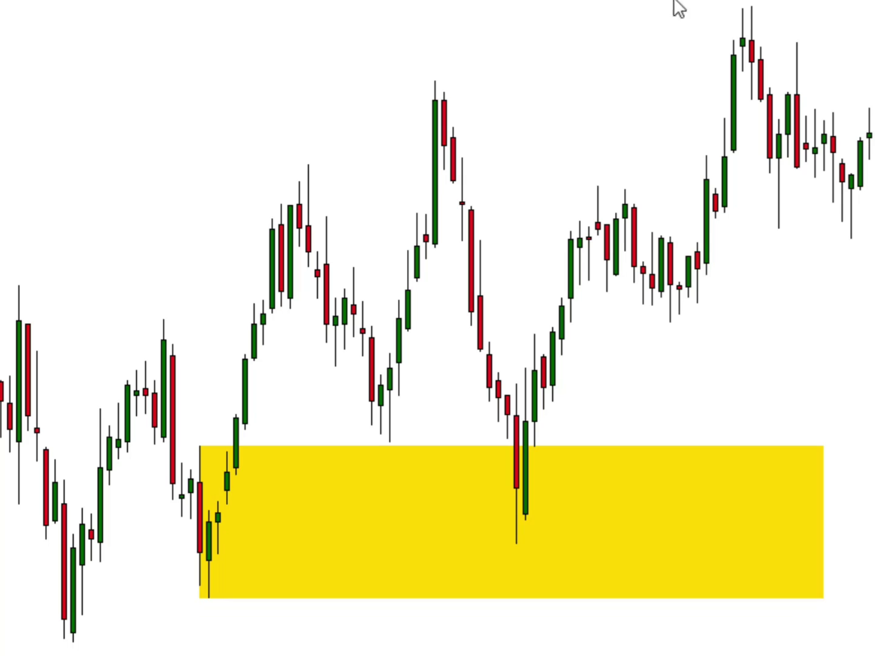
{"action": "left_click_drag", "start_coordinate": [391, 438], "coordinate": [527, 435]}
- Bring the later price history into view, where the sideways candles after the steep rally and drop turn into a decline
{"action": "left_click_drag", "start_coordinate": [684, 322], "coordinate": [164, 289]}
{"action": "left_click_drag", "start_coordinate": [164, 290], "coordinate": [140, 289]}
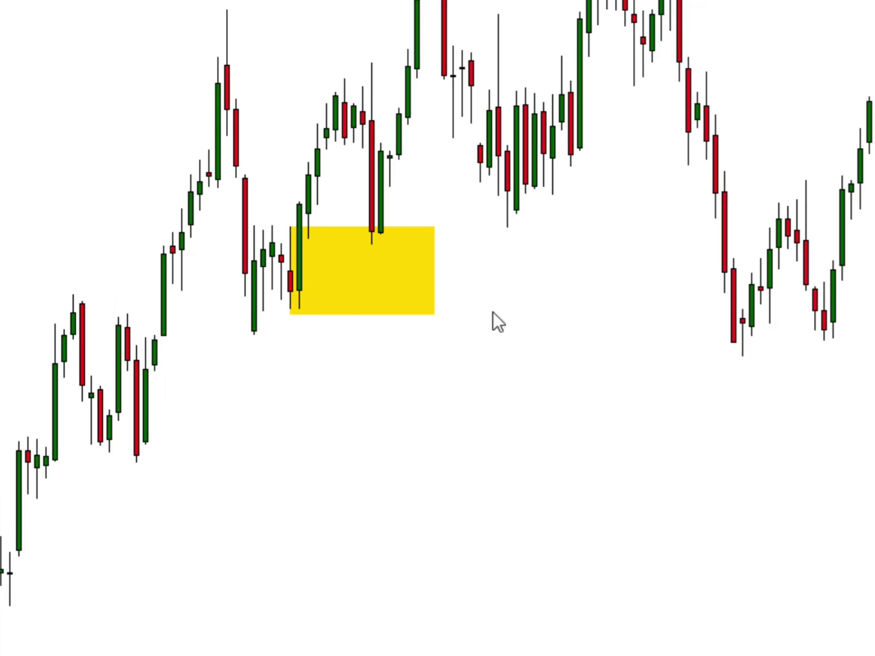
{"action": "left_click_drag", "start_coordinate": [492, 311], "coordinate": [122, 260]}
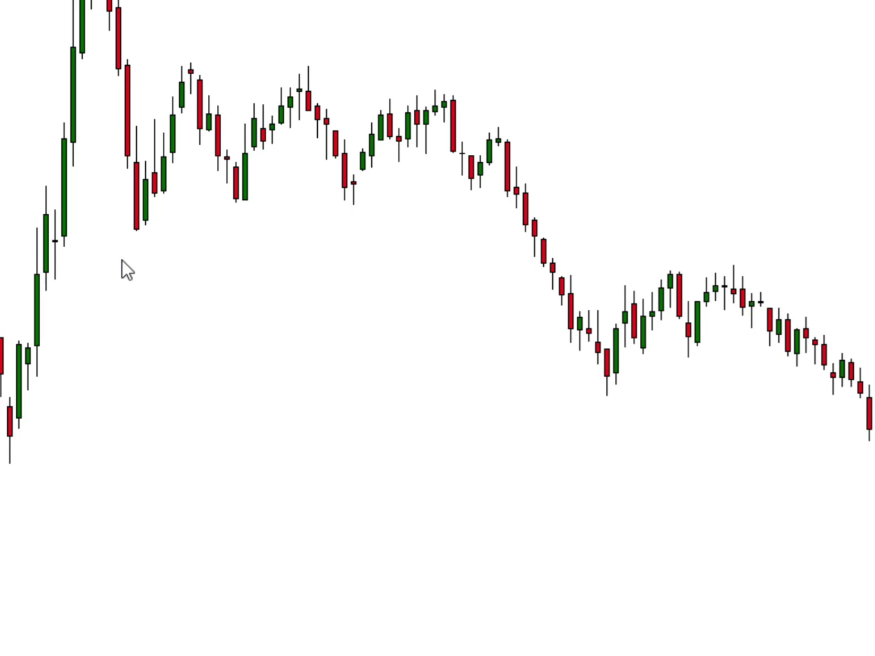